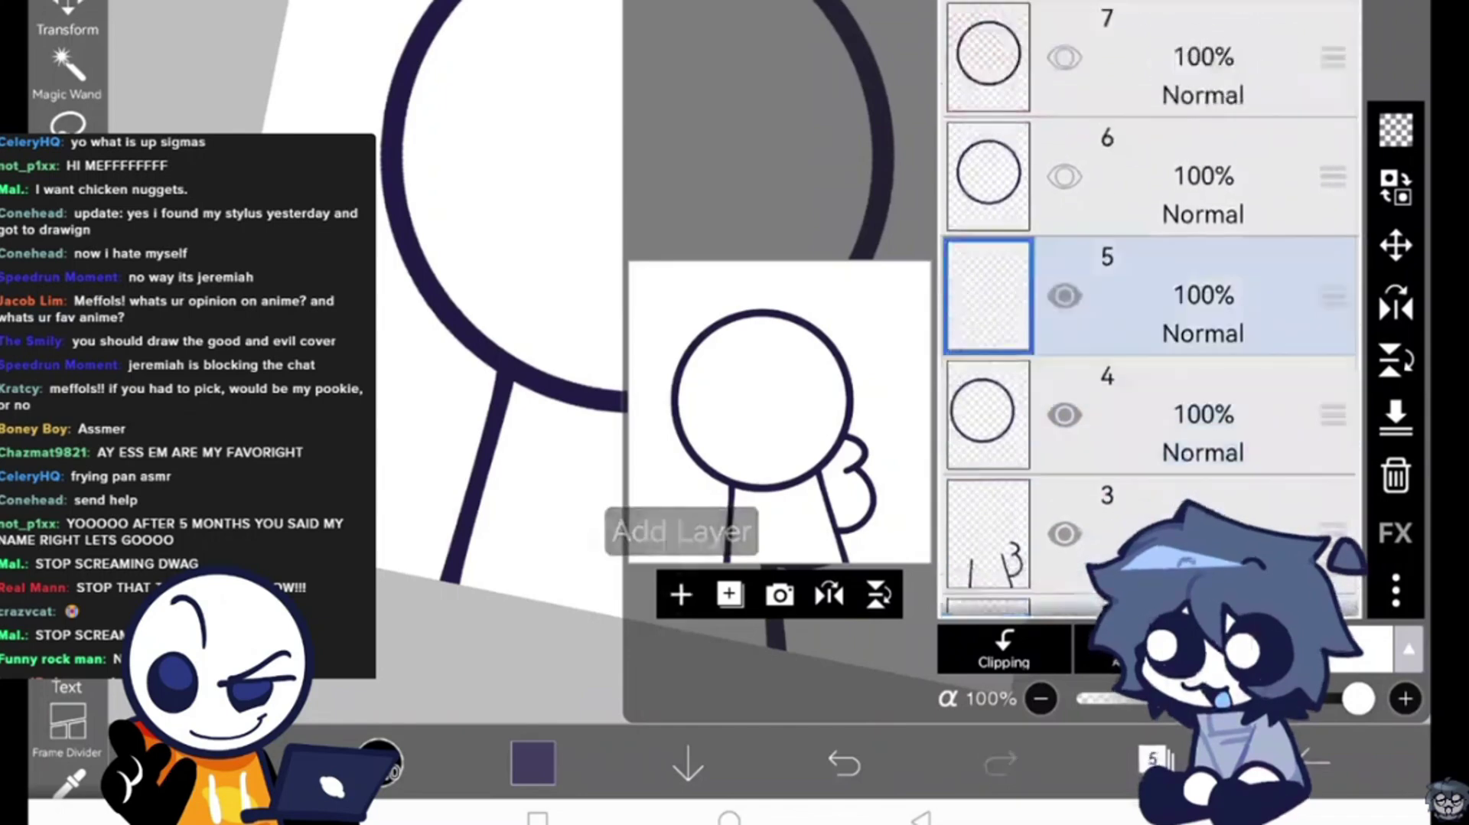
Step: Close the Layers panel and pick black from the colour palette as the brush colour
{"action": "left_click", "coordinate": [494, 344]}
{"action": "left_click", "coordinate": [534, 764]}
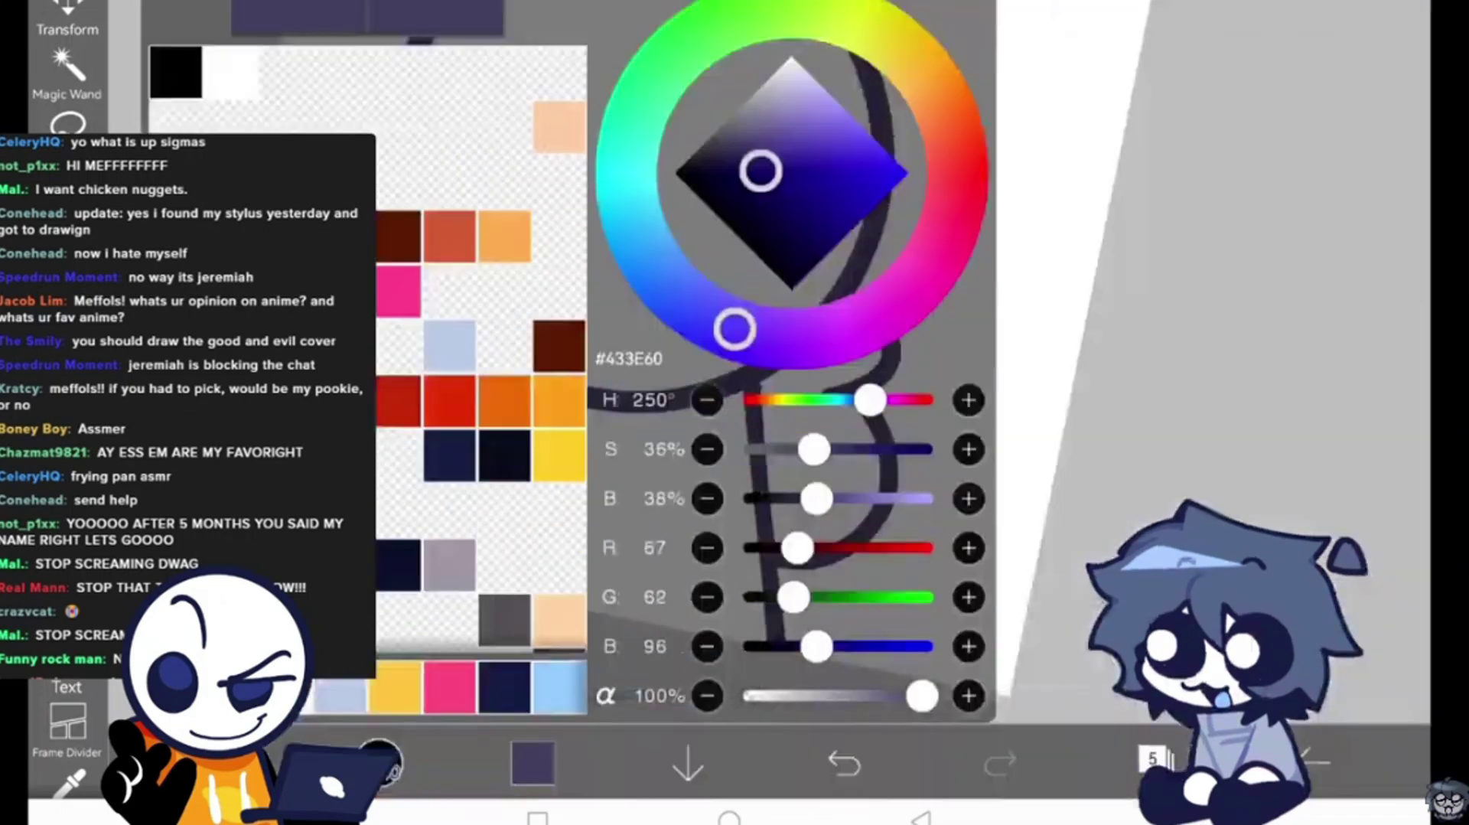
{"action": "left_click", "coordinate": [176, 71]}
{"action": "left_click", "coordinate": [688, 344]}
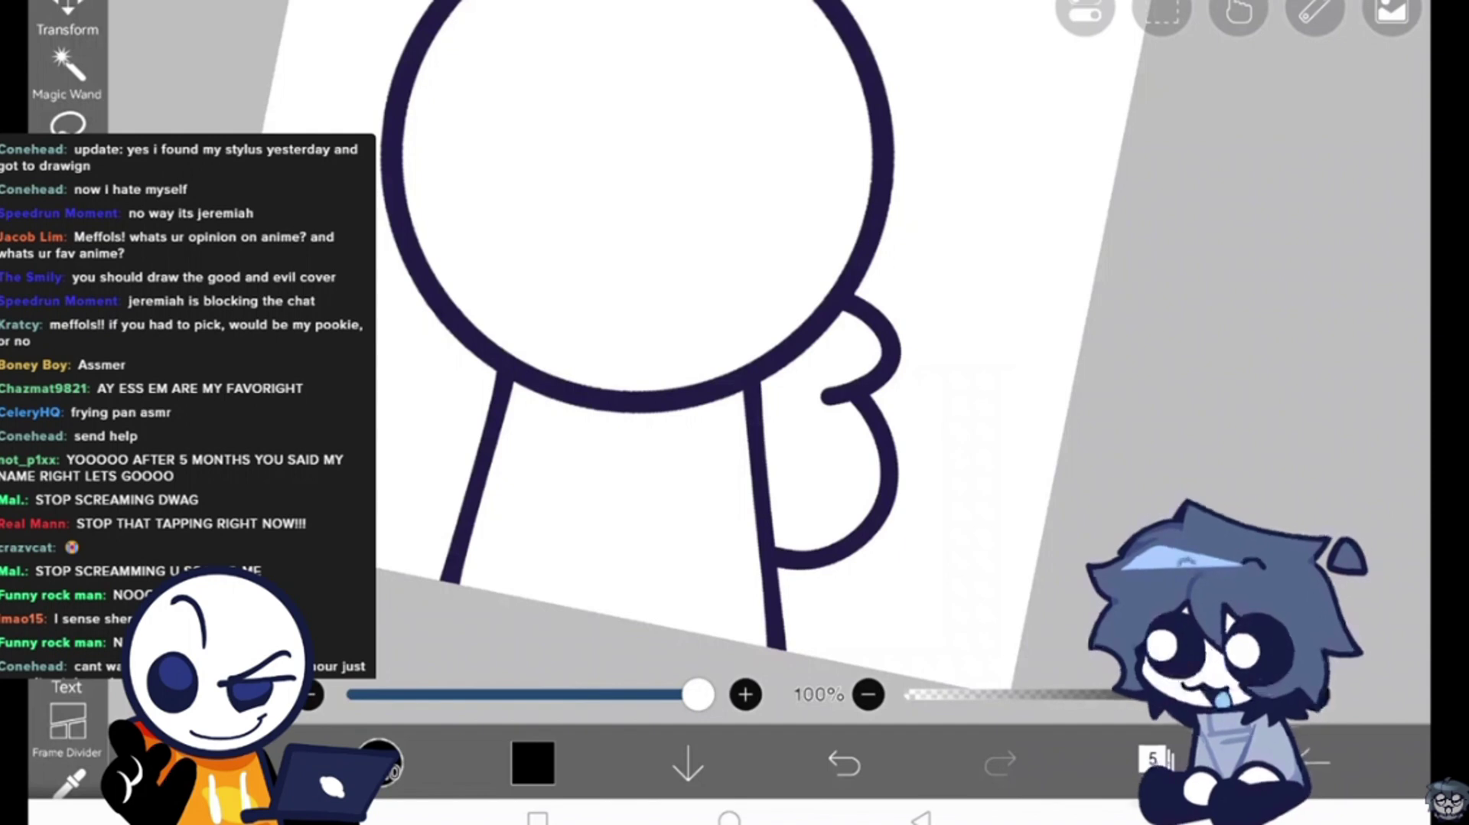
{"action": "scroll", "coordinate": [925, 469], "scroll_direction": "up", "scroll_amount": 3}
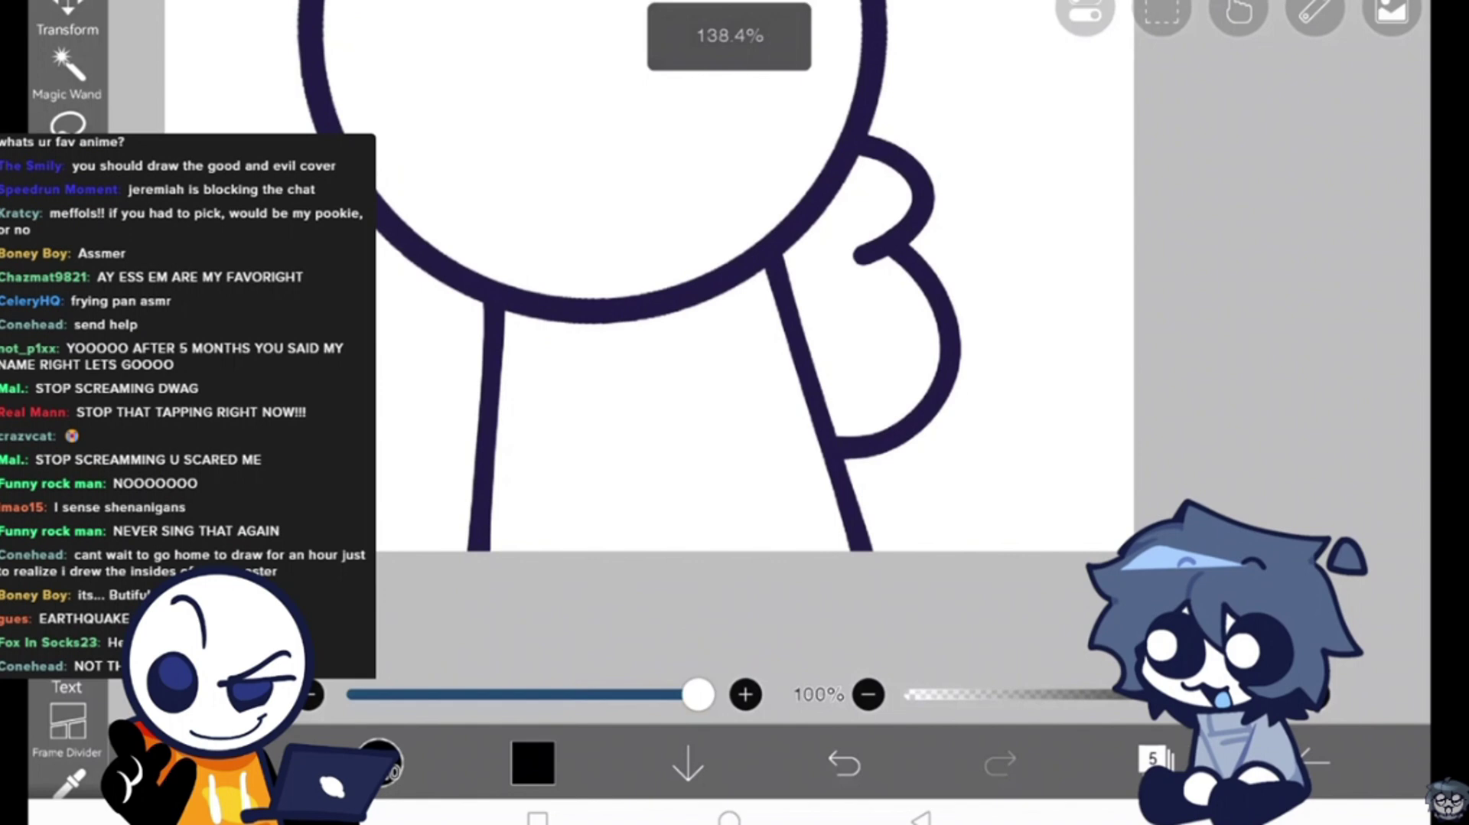
{"action": "scroll", "coordinate": [925, 469], "scroll_direction": "up", "scroll_amount": 3}
{"action": "left_click_drag", "start_coordinate": [883, 472], "coordinate": [1033, 597]}
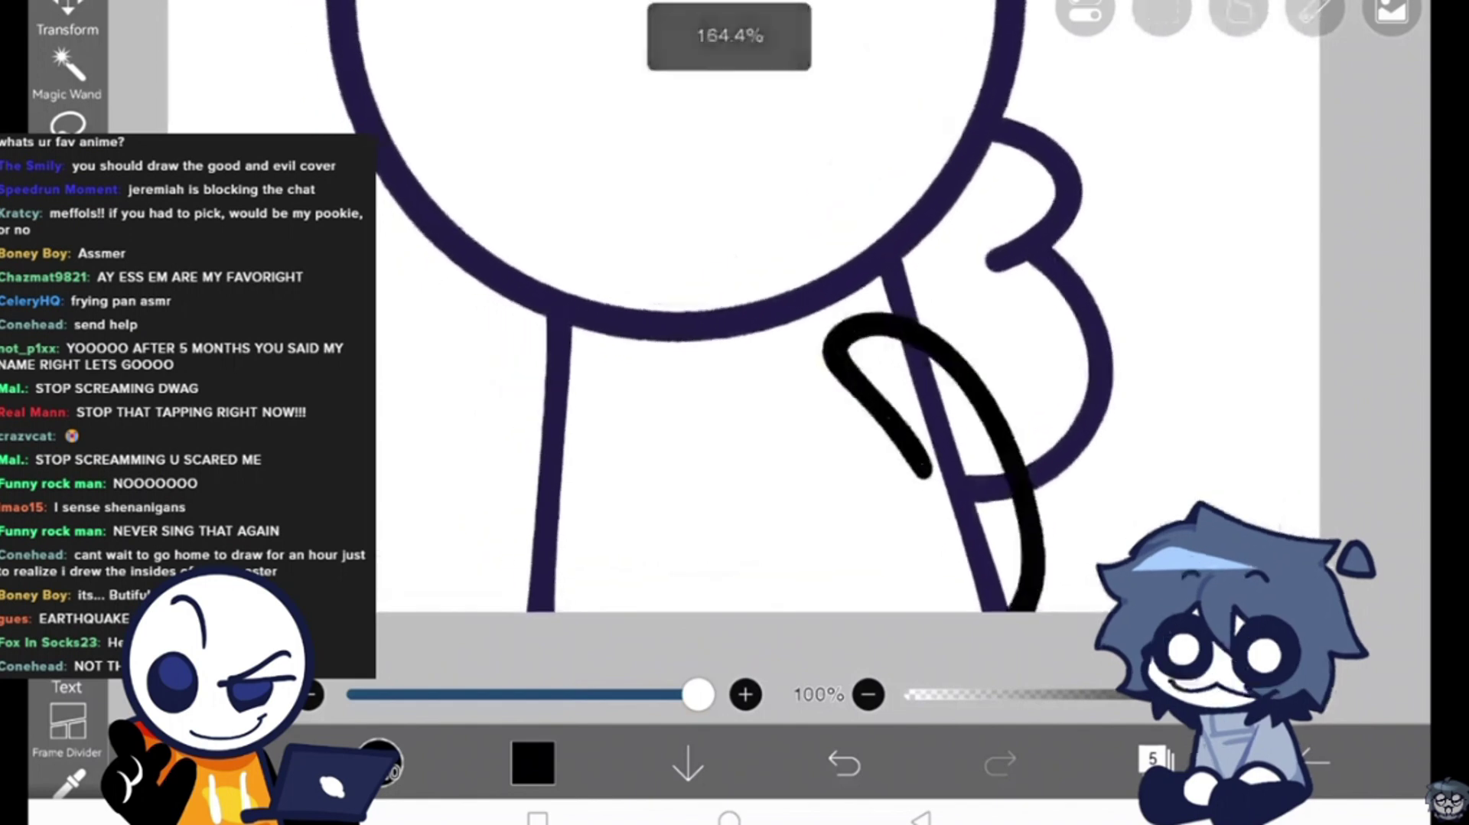
{"action": "left_click_drag", "start_coordinate": [855, 385], "coordinate": [919, 569]}
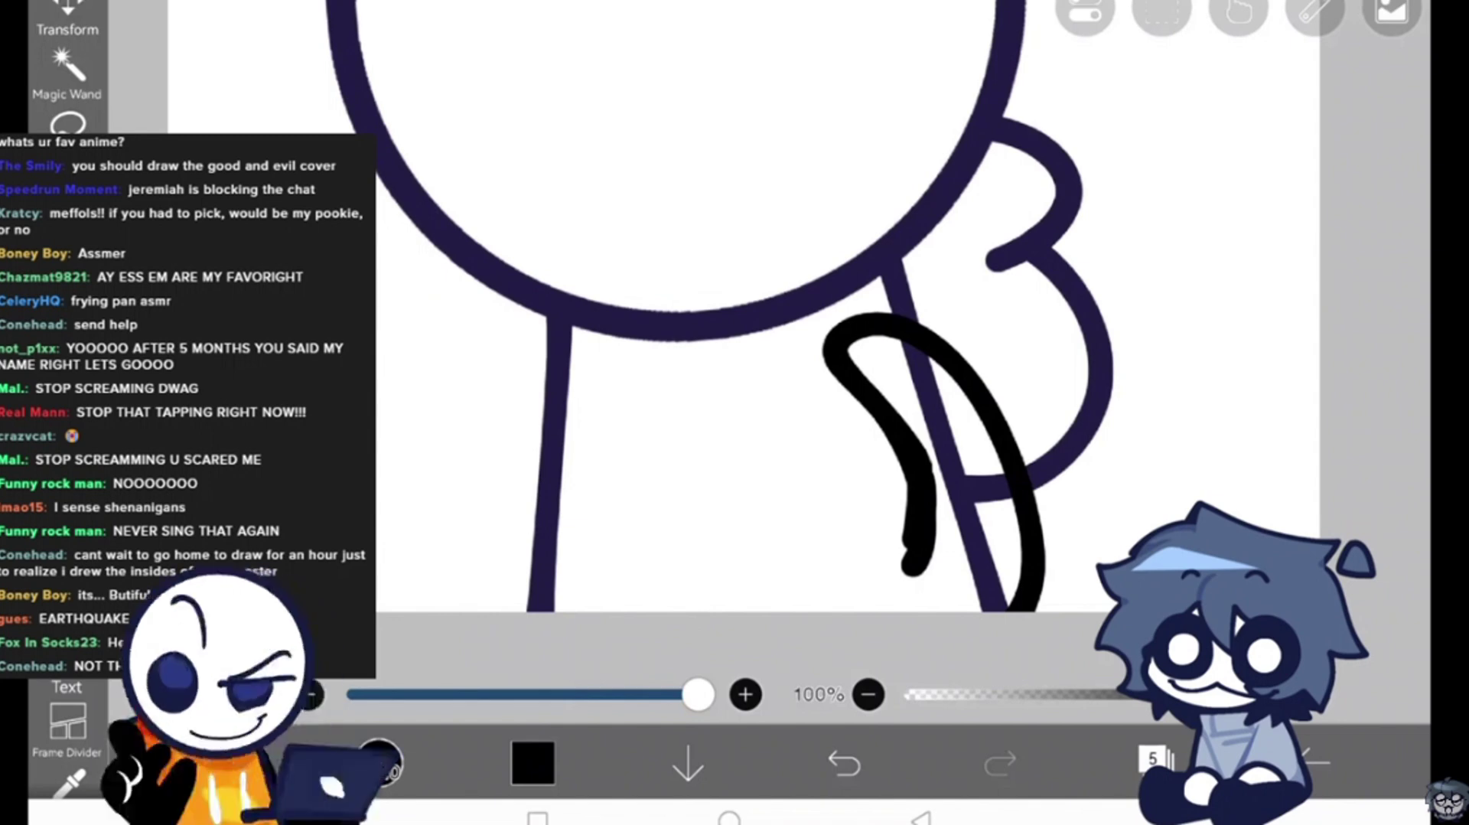
{"action": "scroll", "coordinate": [803, 401], "scroll_direction": "down", "scroll_amount": 3}
{"action": "scroll", "coordinate": [746, 401], "scroll_direction": "down", "scroll_amount": 2}
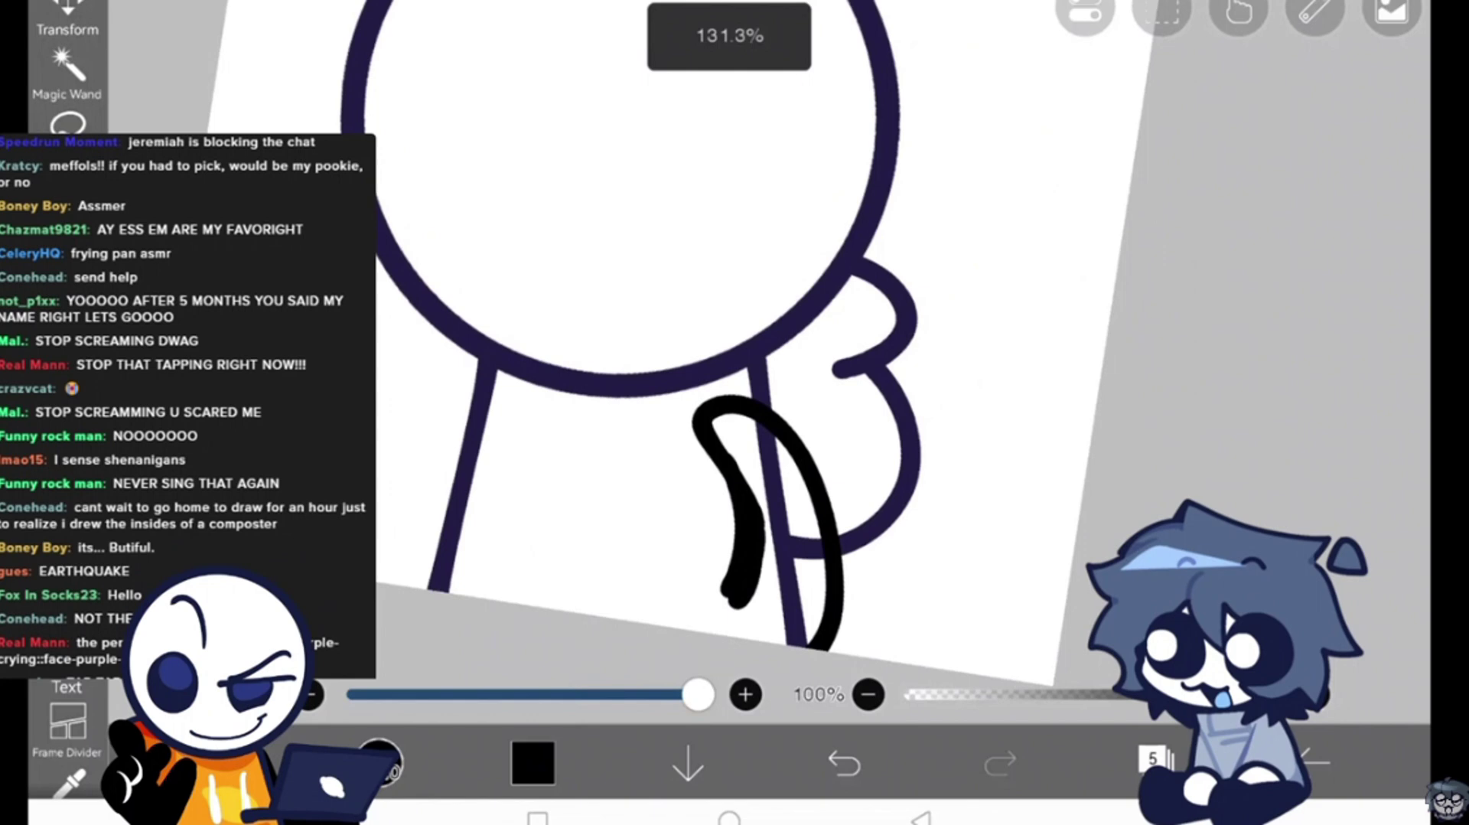
{"action": "scroll", "coordinate": [746, 402], "scroll_direction": "down", "scroll_amount": 2}
{"action": "key", "text": "ctrl+z"}
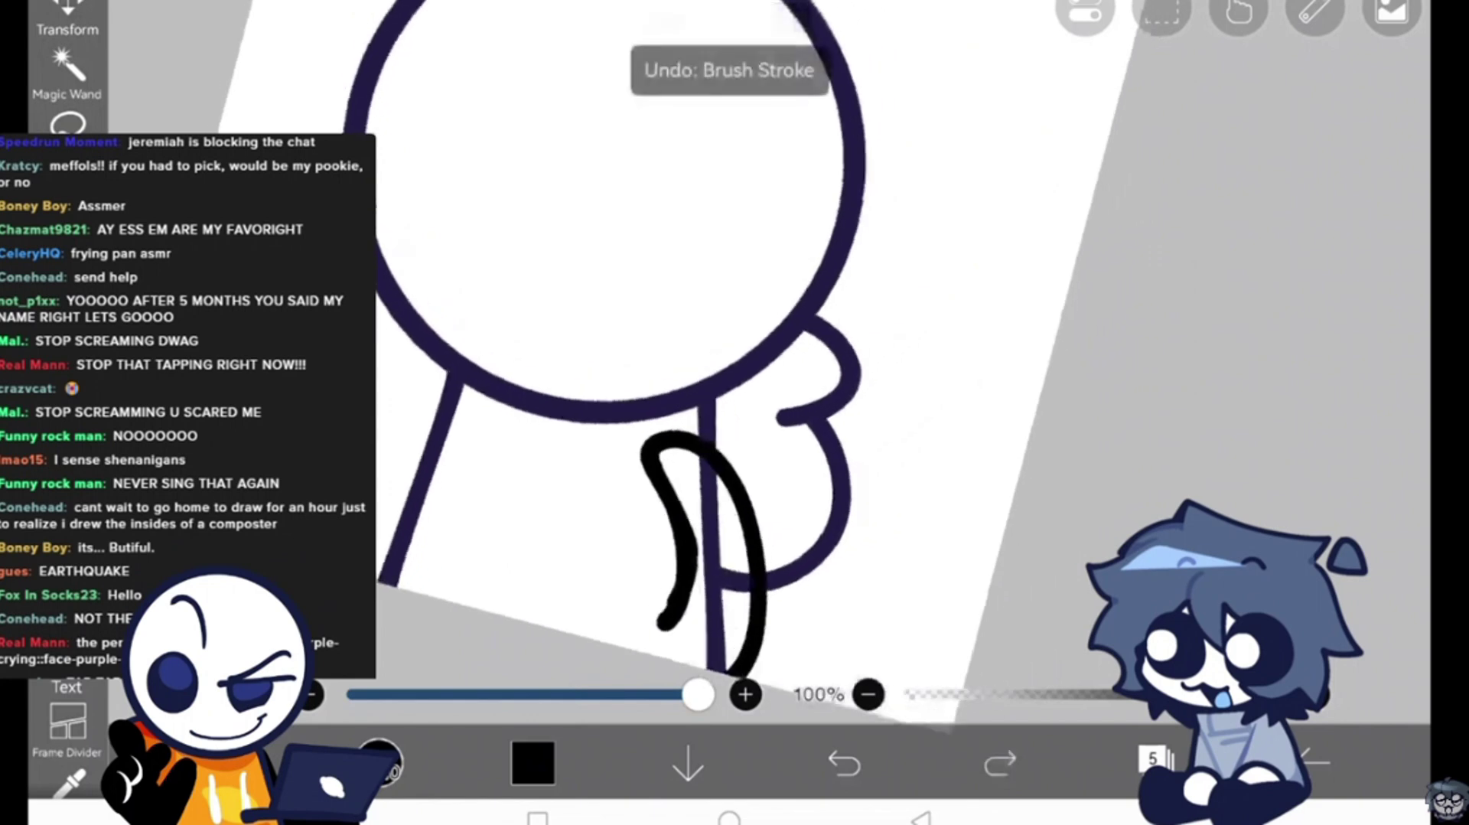
{"action": "key", "text": "ctrl+z"}
{"action": "scroll", "coordinate": [746, 402], "scroll_direction": "up", "scroll_amount": 2}
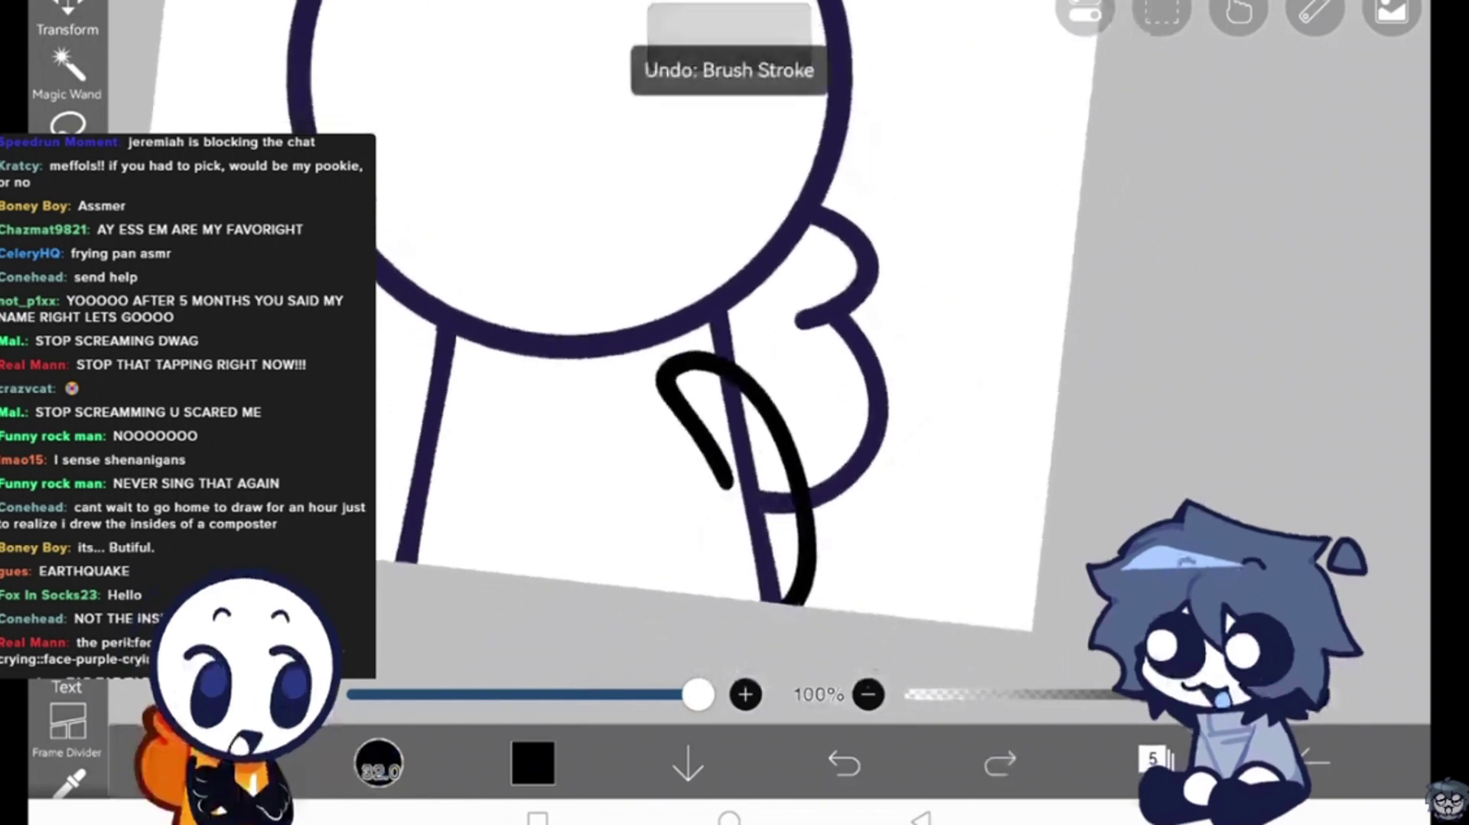
{"action": "key", "text": "ctrl+z"}
{"action": "key", "text": "ctrl+z"}
{"action": "scroll", "coordinate": [746, 344], "scroll_direction": "down", "scroll_amount": 2}
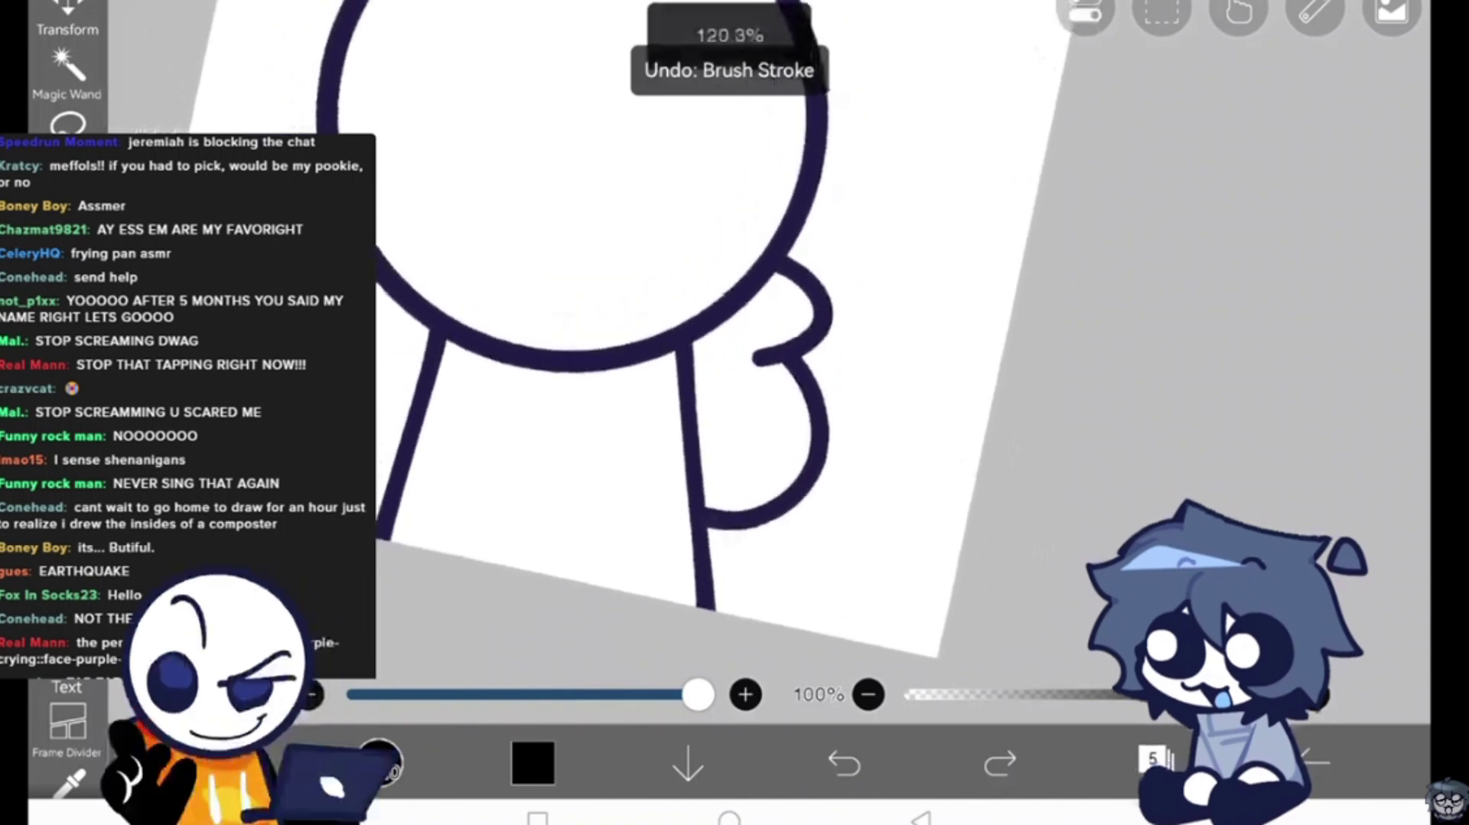
{"action": "scroll", "coordinate": [746, 345], "scroll_direction": "up", "scroll_amount": 1}
{"action": "scroll", "coordinate": [746, 344], "scroll_direction": "up", "scroll_amount": 2}
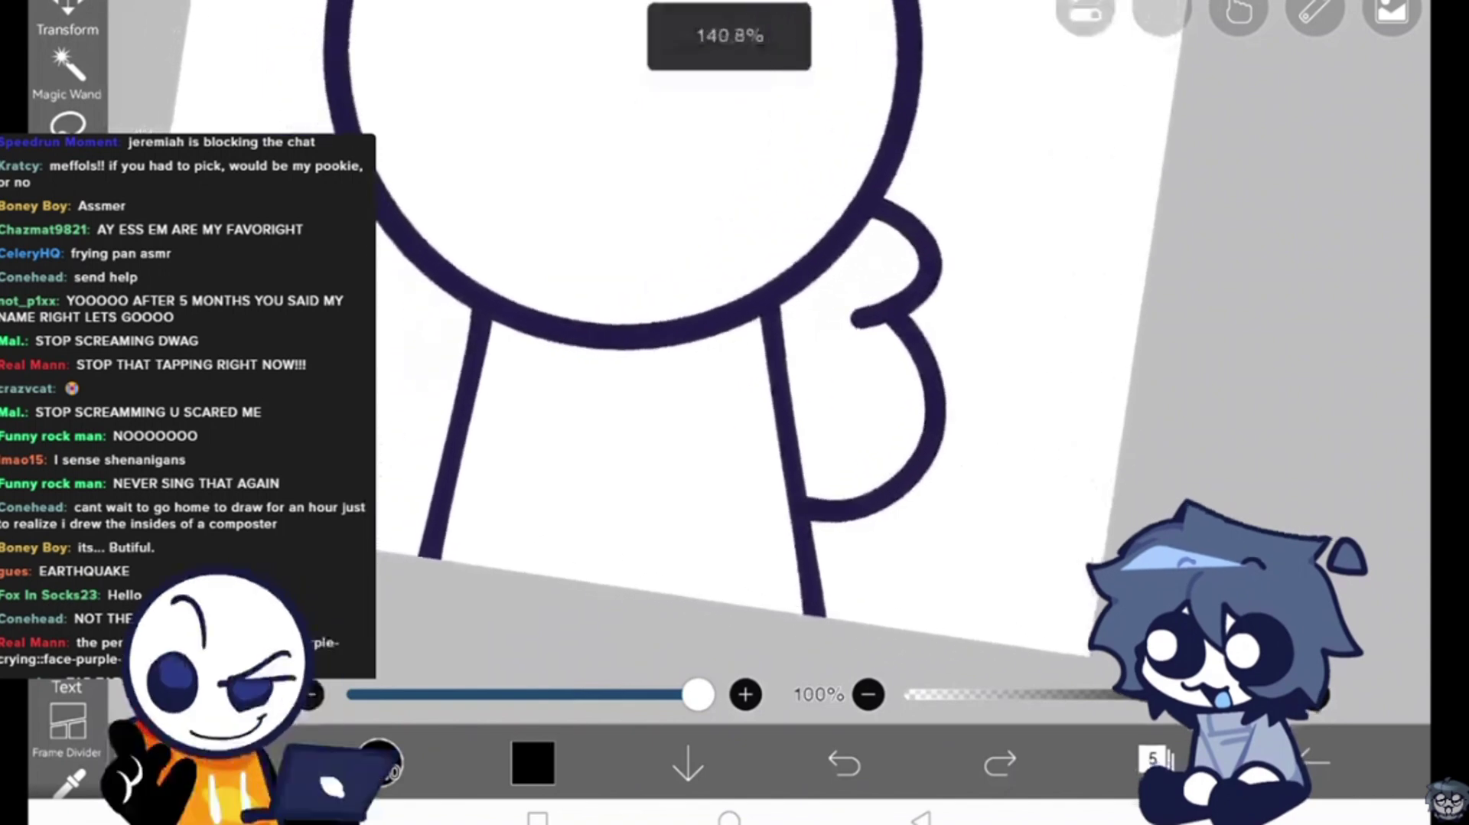
{"action": "scroll", "coordinate": [746, 344], "scroll_direction": "down", "scroll_amount": 1}
{"action": "scroll", "coordinate": [746, 344], "scroll_direction": "down", "scroll_amount": 3}
{"action": "scroll", "coordinate": [746, 345], "scroll_direction": "down", "scroll_amount": 1}
{"action": "scroll", "coordinate": [746, 344], "scroll_direction": "down", "scroll_amount": 2}
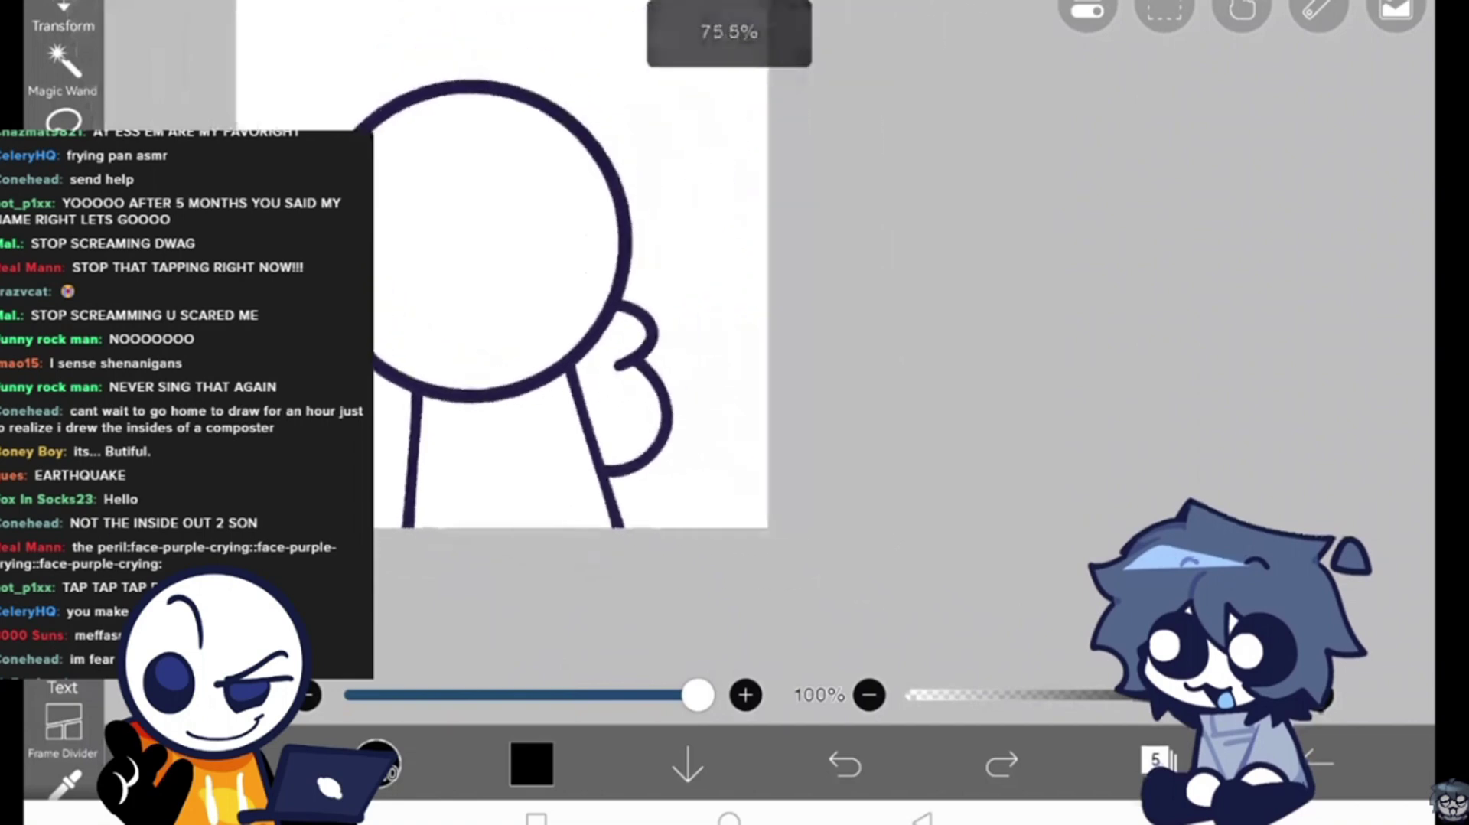
Step: Draw three black looping strokes beside the neck at the head's lower-left to form the arm
{"action": "left_click", "coordinate": [1157, 761]}
{"action": "left_click", "coordinate": [1157, 761]}
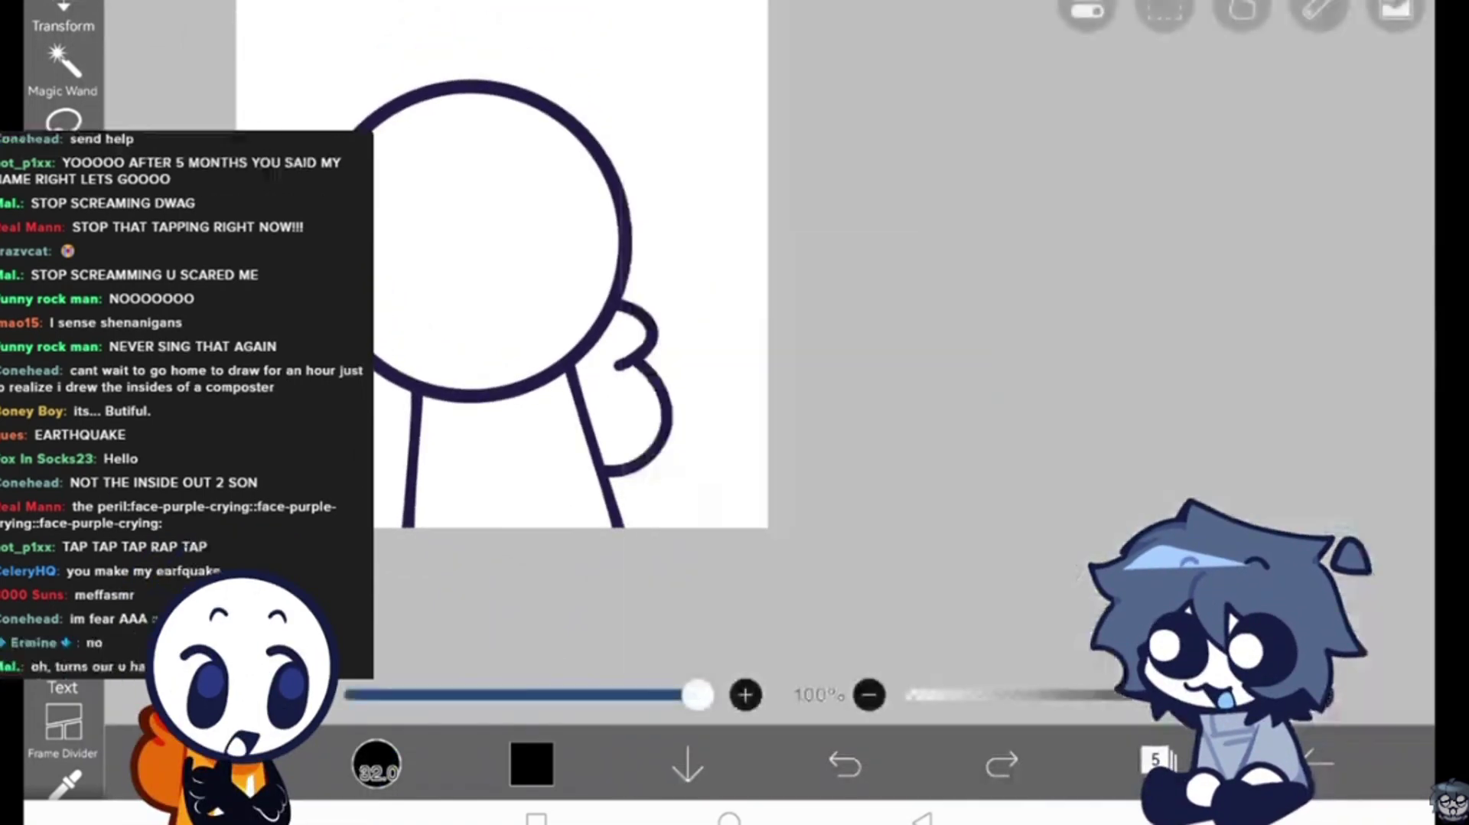
{"action": "scroll", "coordinate": [574, 287], "scroll_direction": "up", "scroll_amount": 2}
{"action": "scroll", "coordinate": [574, 287], "scroll_direction": "up", "scroll_amount": 1}
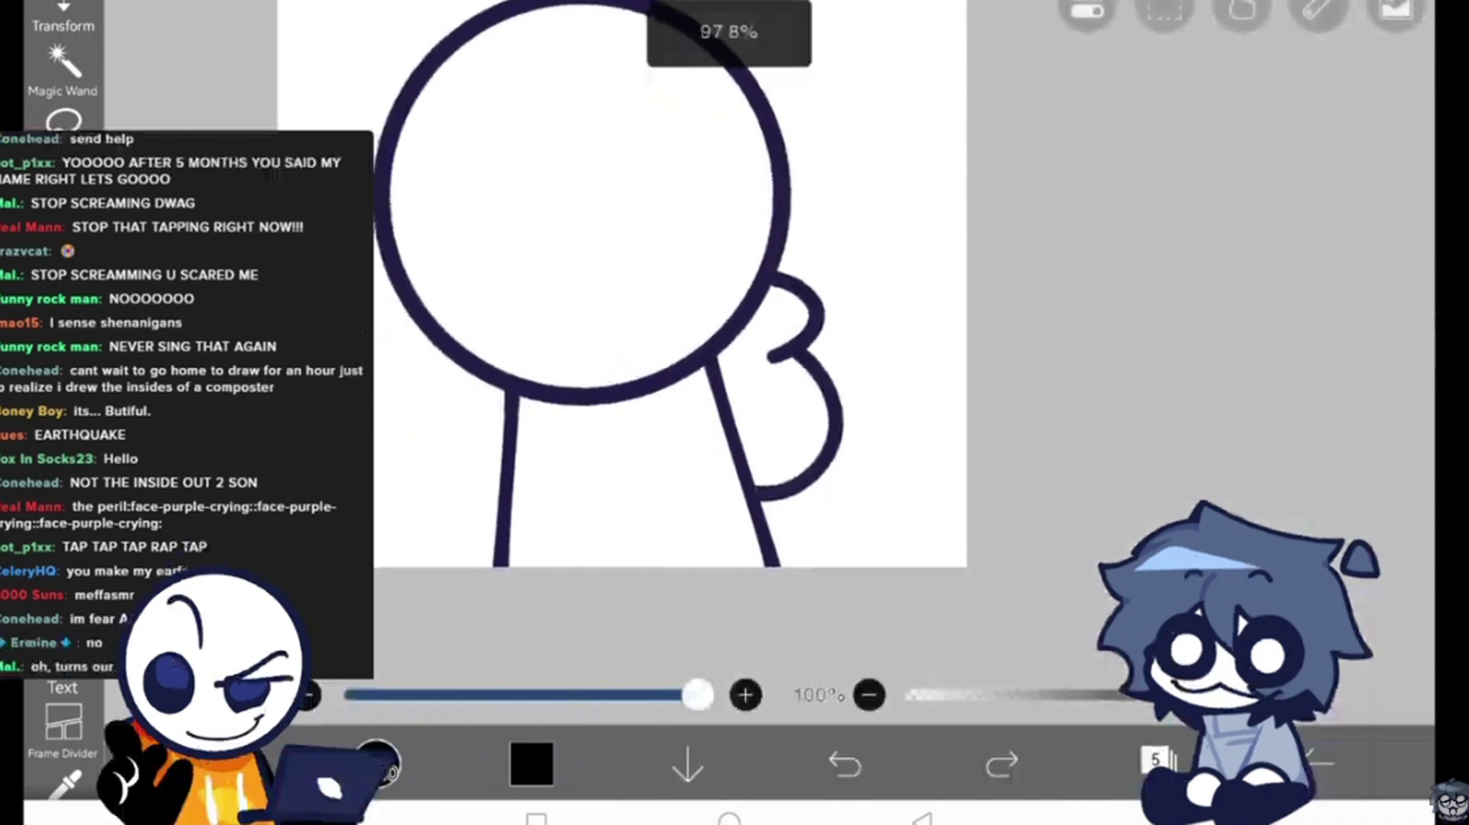
{"action": "left_click_drag", "start_coordinate": [430, 344], "coordinate": [505, 396]}
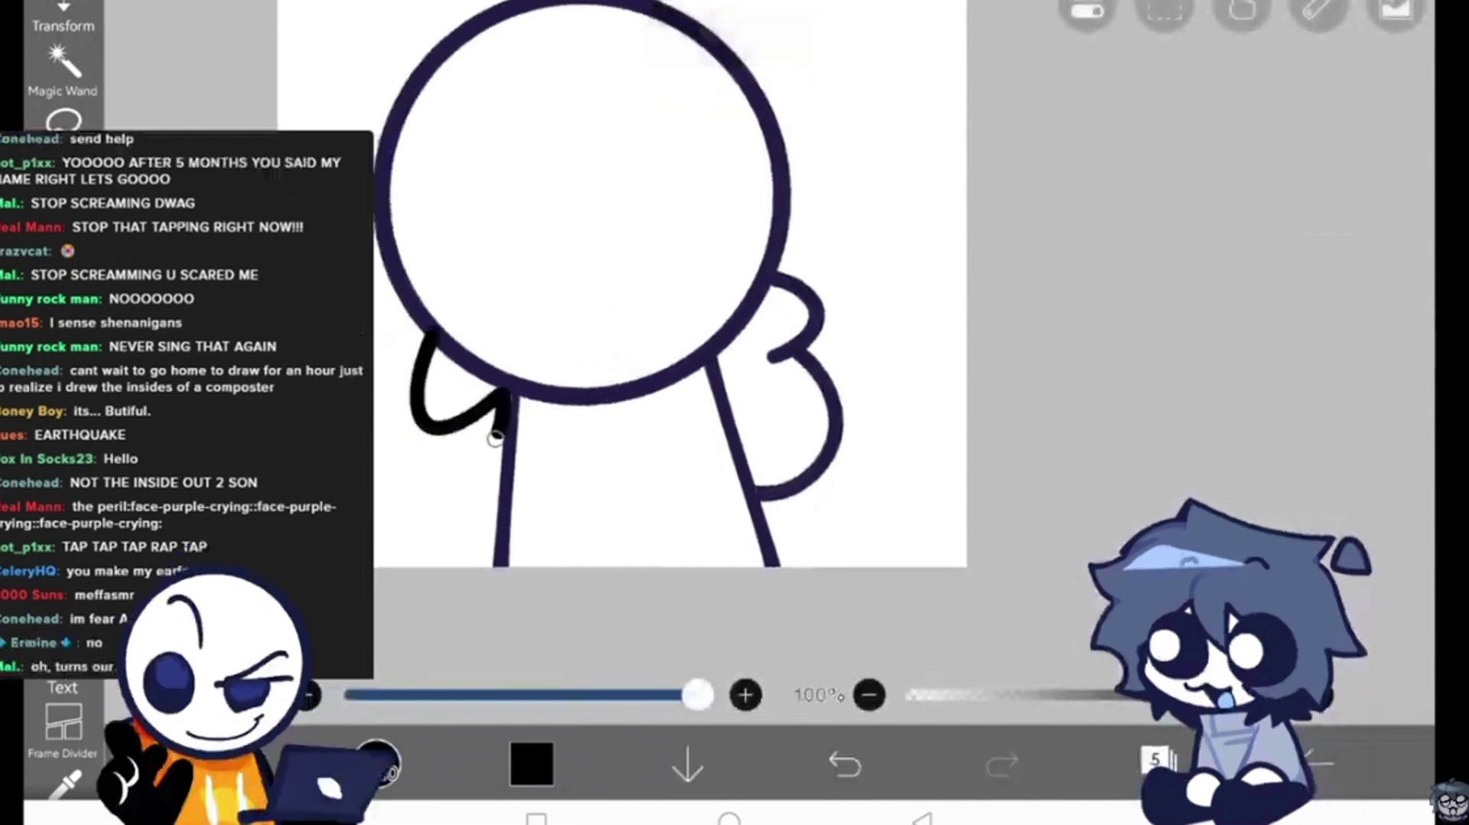
{"action": "left_click_drag", "start_coordinate": [504, 454], "coordinate": [384, 293]}
{"action": "left_click_drag", "start_coordinate": [453, 431], "coordinate": [434, 356]}
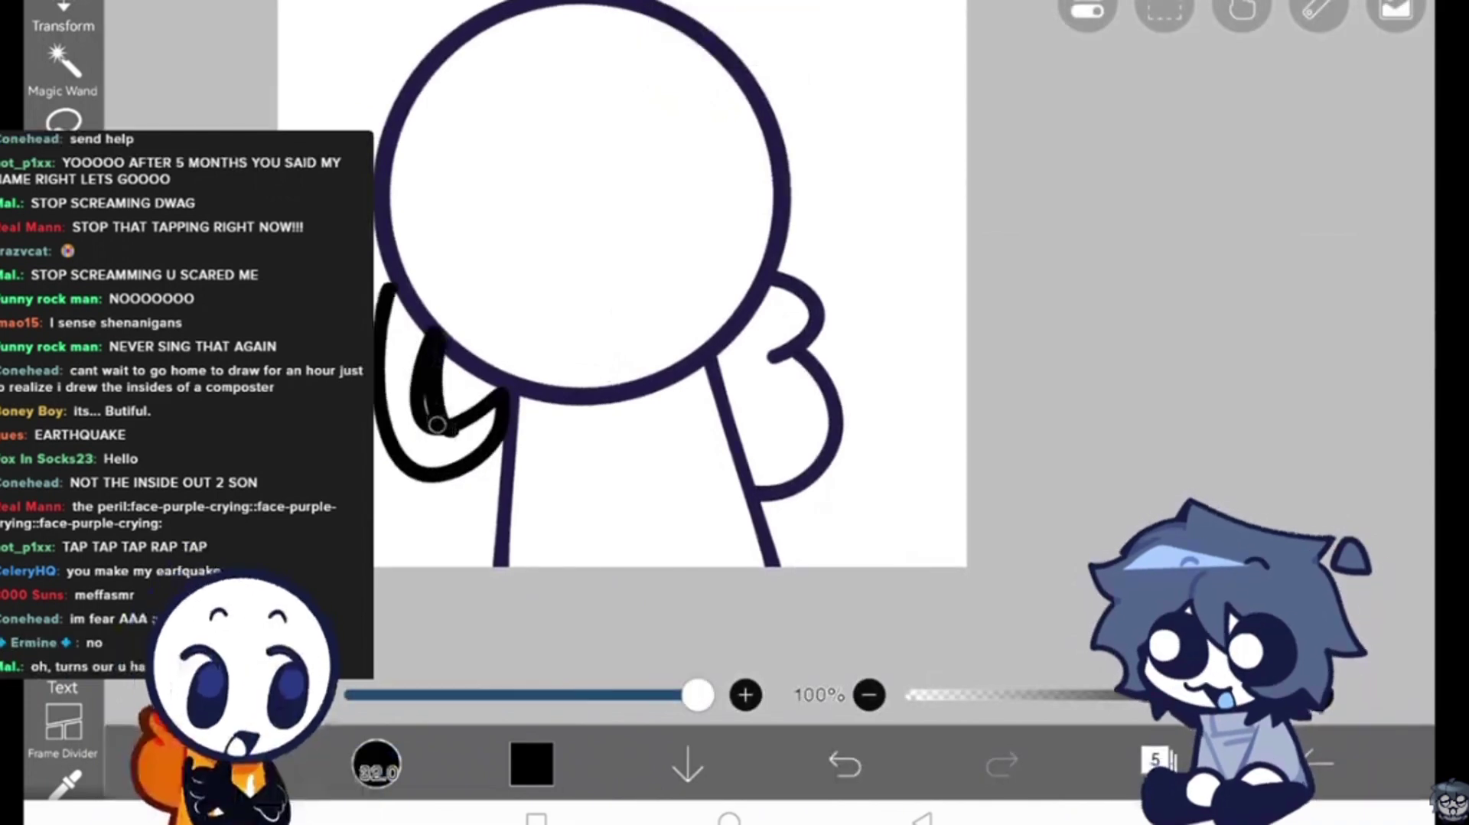
{"action": "scroll", "coordinate": [574, 287], "scroll_direction": "down", "scroll_amount": 2}
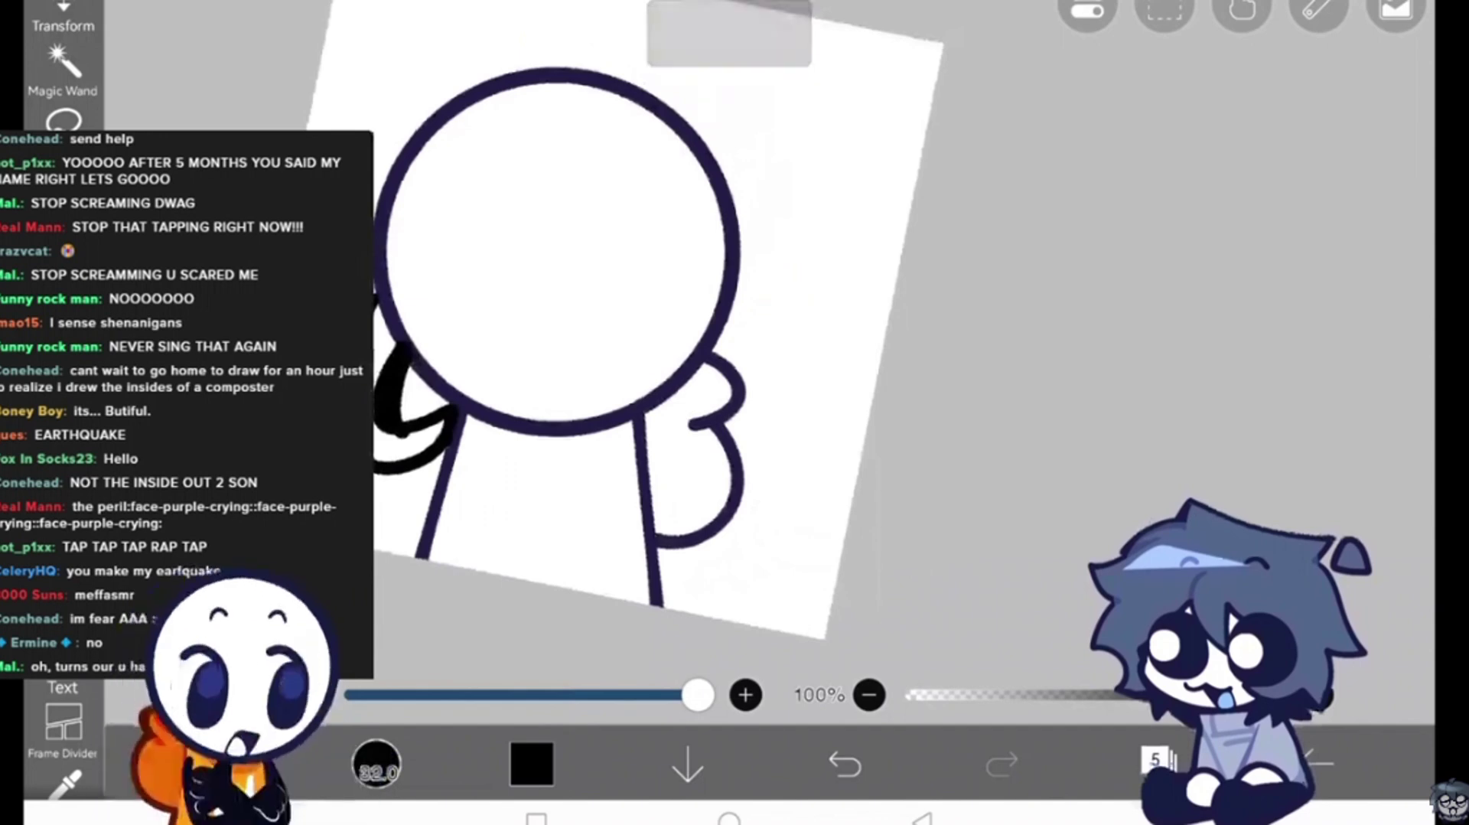